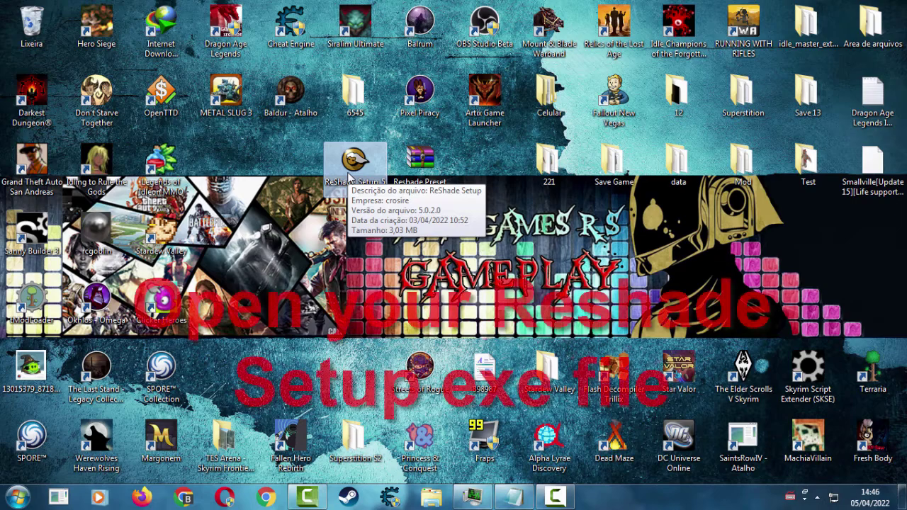
# Step: Run the ReShade Setup 5.0.2 installer from the desktop and browse for the game to manage
pyautogui.doubleClick(348, 170)
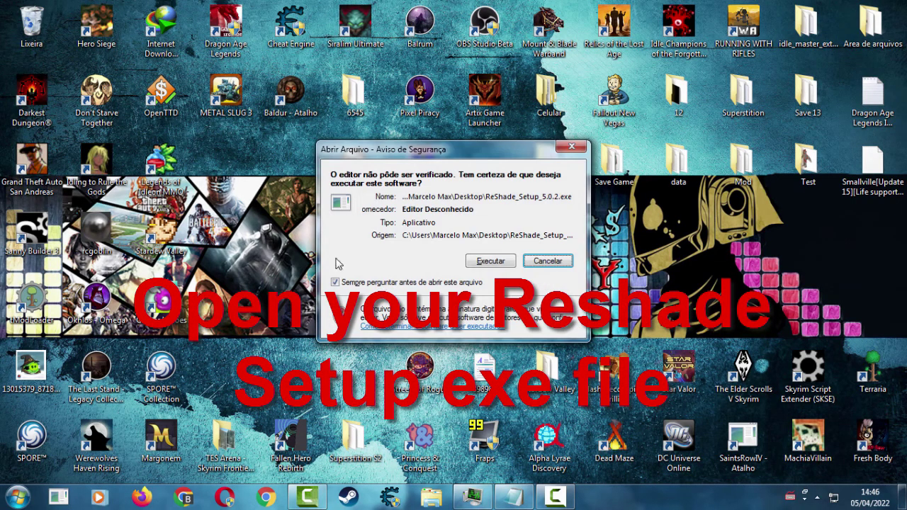
pyautogui.click(484, 261)
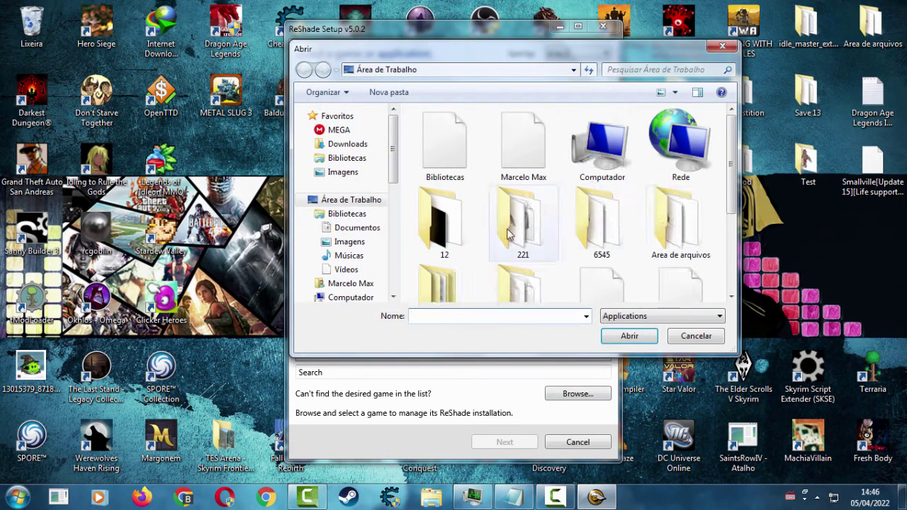
# Step: Open the SPORE Collection shortcut's file location and select SporeApp inside the game's SporebinEP1 folder
pyautogui.rightClick(164, 377)
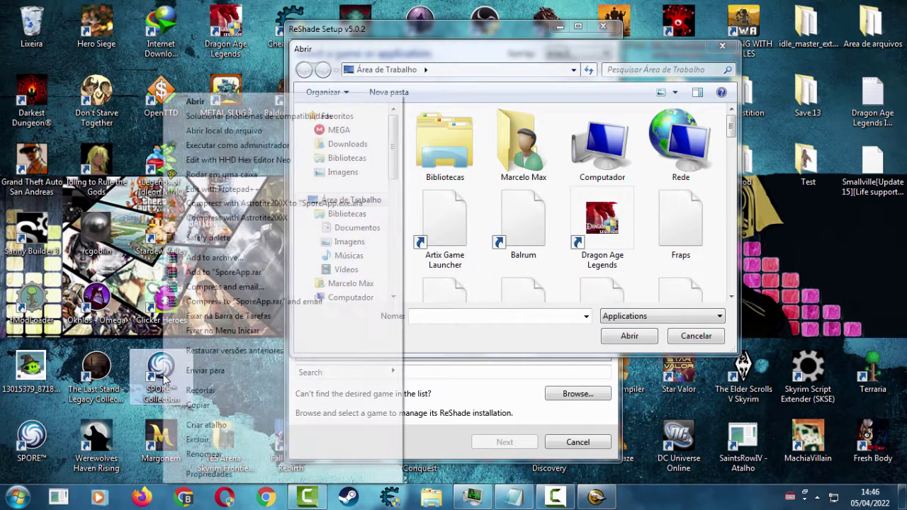
pyautogui.click(219, 132)
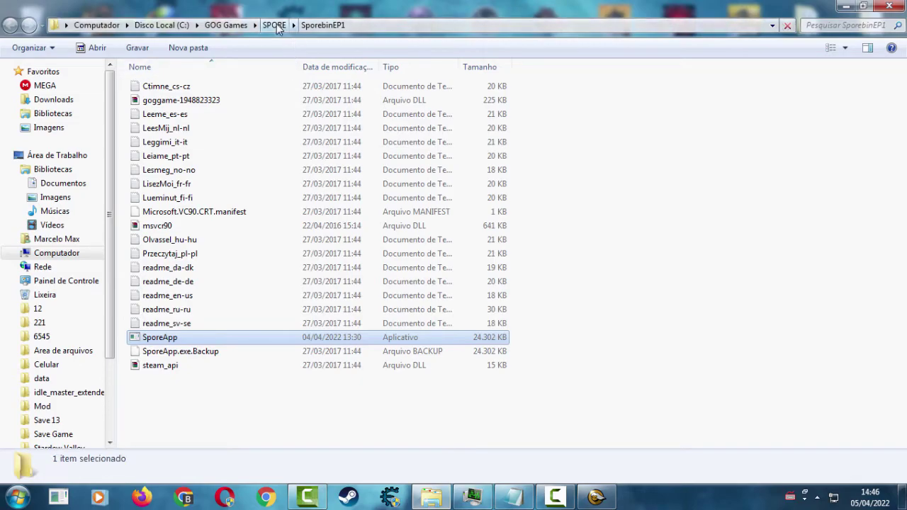
pyautogui.click(276, 25)
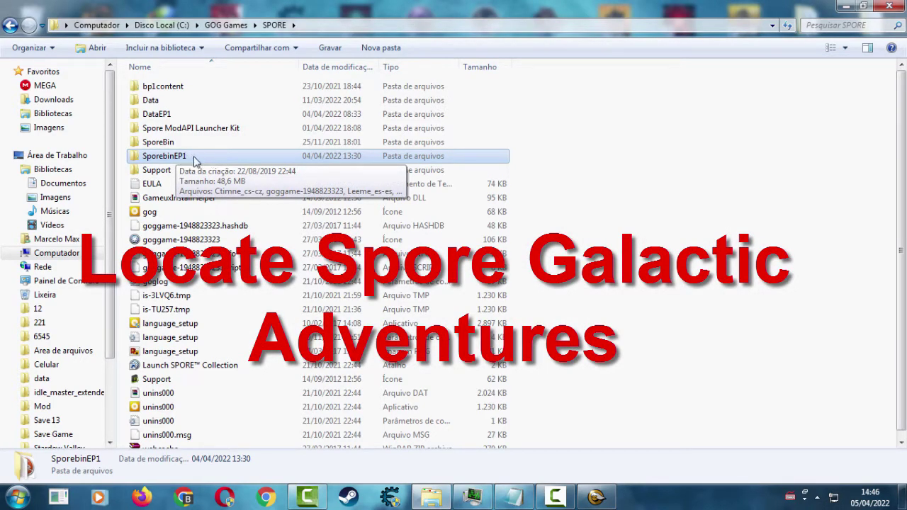
pyautogui.doubleClick(192, 159)
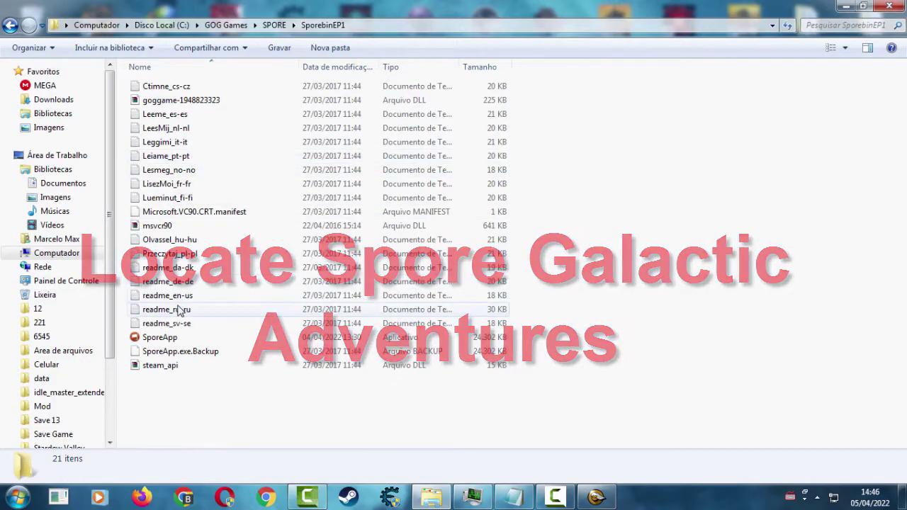
pyautogui.click(161, 338)
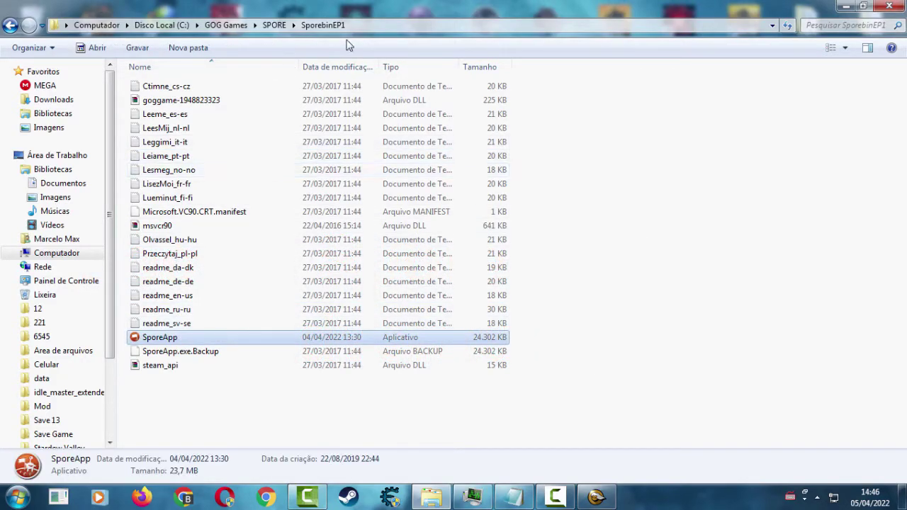
# Step: Copy the full path of the SporebinEP1 folder
pyautogui.click(380, 28)
pyautogui.hotkey('ctrl', 'c')
pyautogui.rightClick(380, 27)
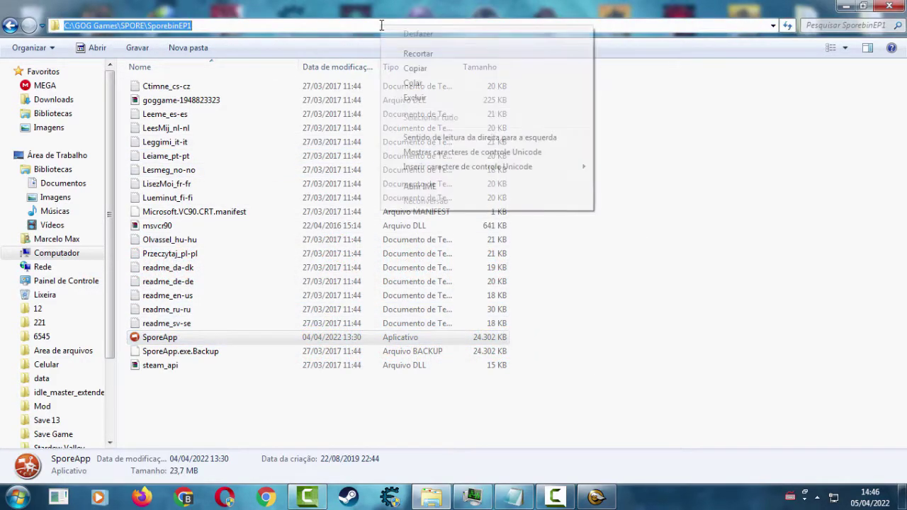
pyautogui.click(415, 69)
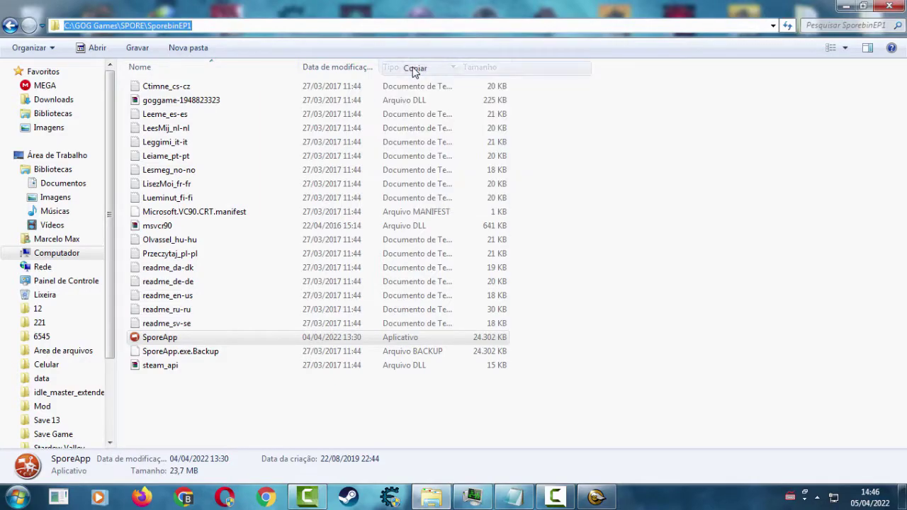
pyautogui.click(606, 207)
# Step: Switch to the ReShade setup's file dialog and go to the folder C:\GOG Games\SPORE\SporebinEP1
pyautogui.click(597, 495)
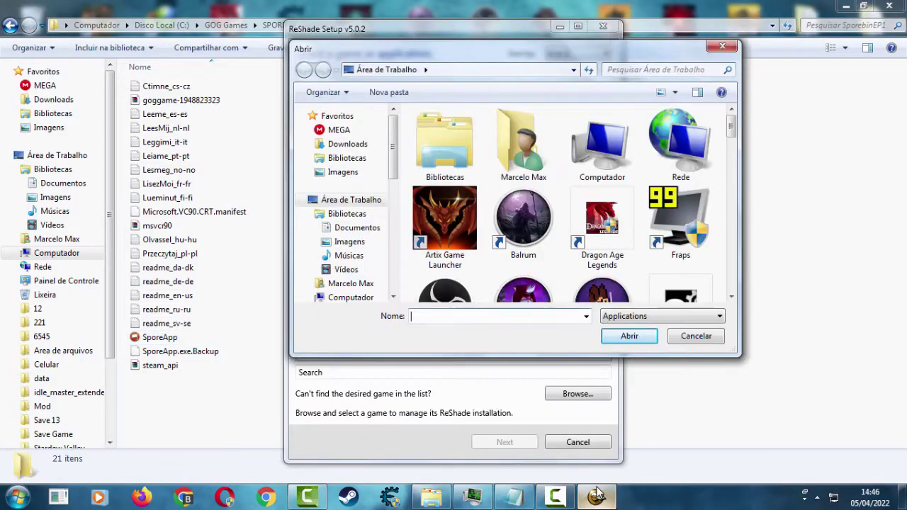
pyautogui.click(522, 75)
pyautogui.click(520, 73)
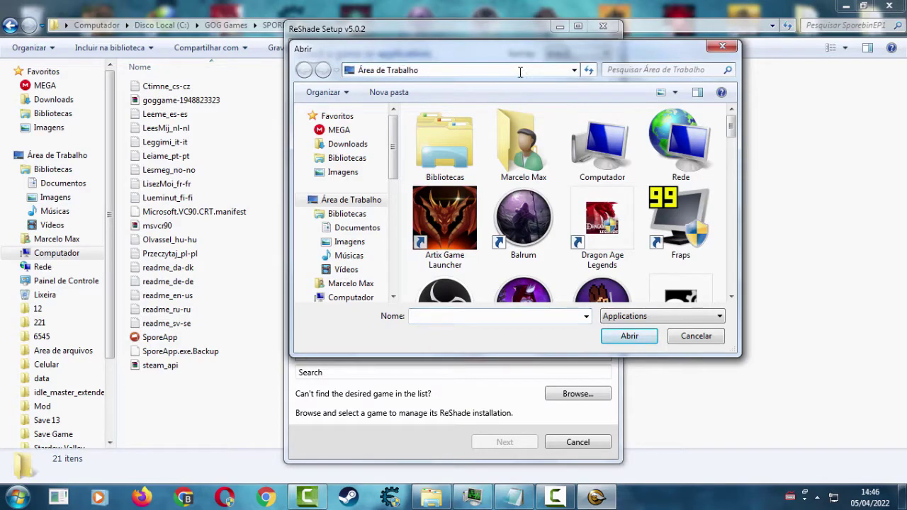
pyautogui.hotkey('ctrl', 'a')
pyautogui.hotkey('ctrl', 'v')
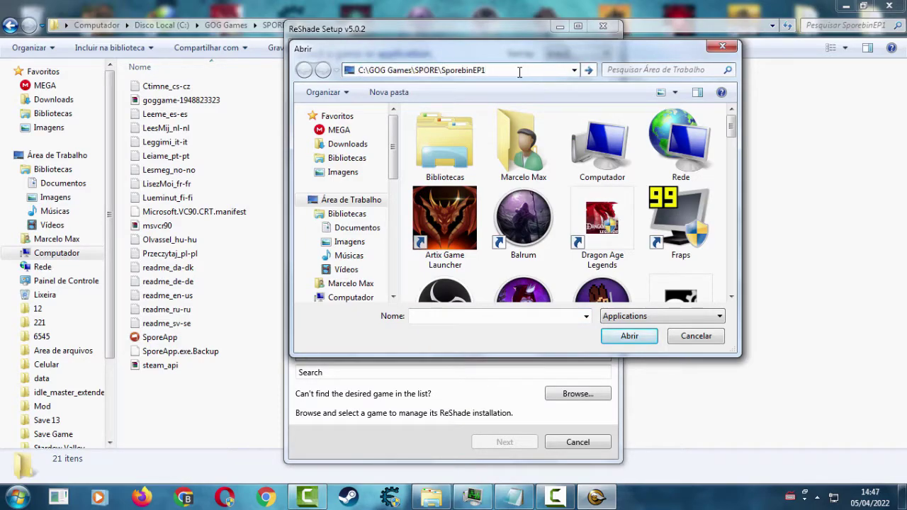
pyautogui.press('Return')
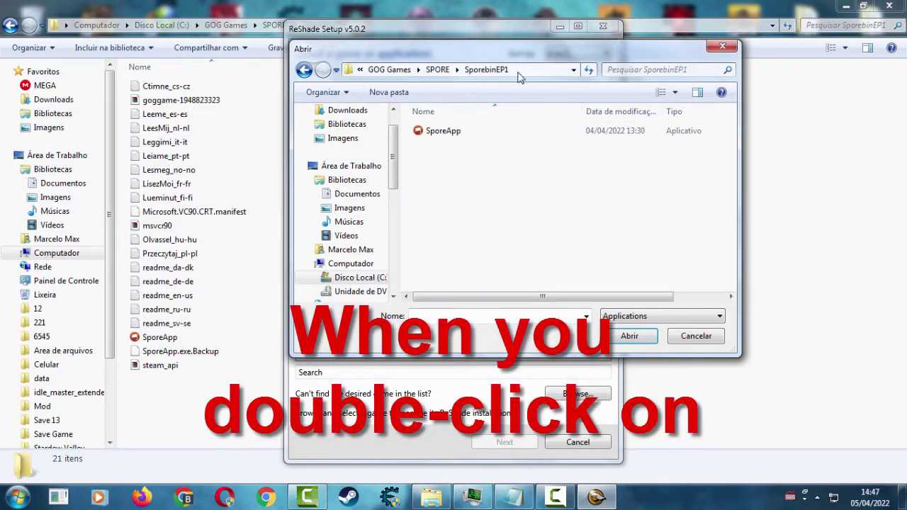
# Step: Choose SporeApp as the application for ReShade and continue to the rendering API choice
pyautogui.click(442, 135)
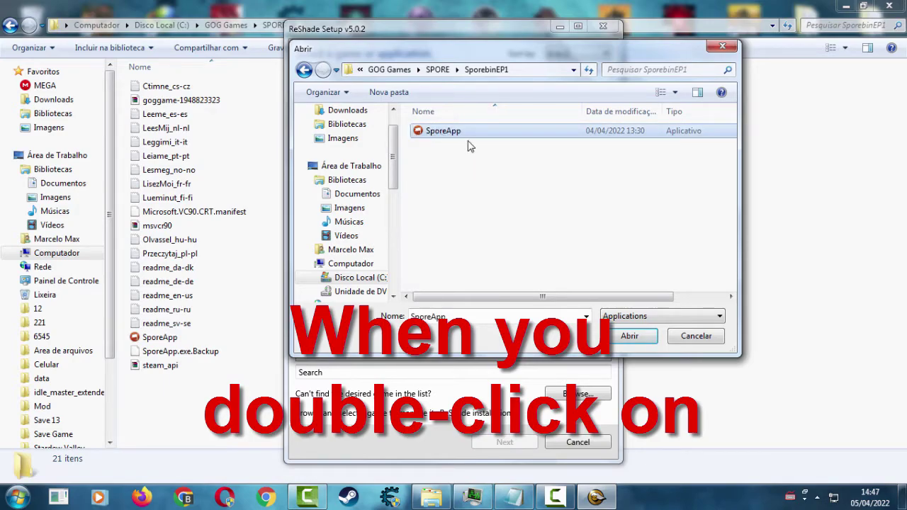
pyautogui.click(631, 336)
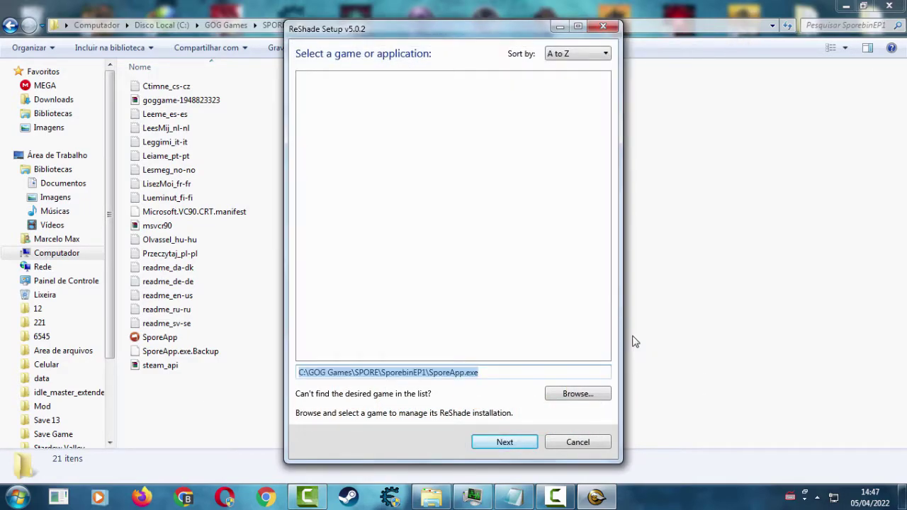
pyautogui.click(503, 442)
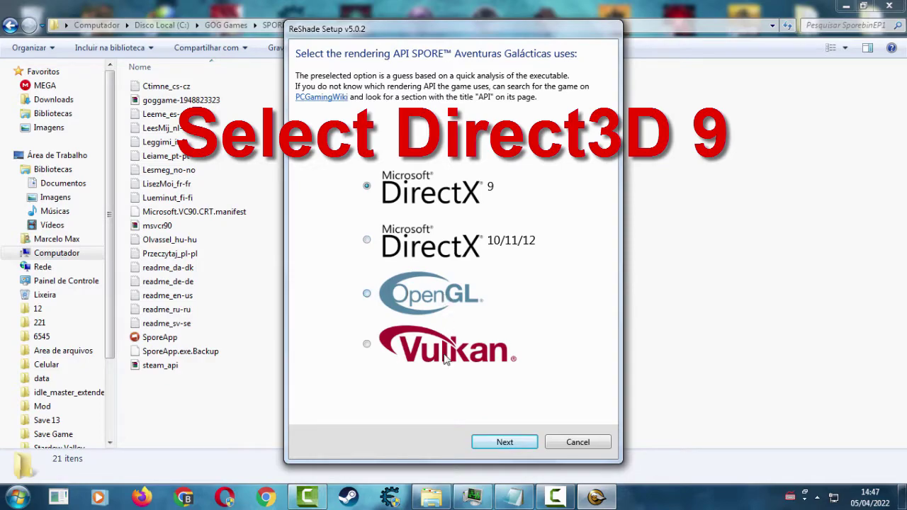
# Step: Use DirectX 9 as the game's rendering API and continue past the preset choice without a preset file
pyautogui.click(445, 296)
pyautogui.click(444, 245)
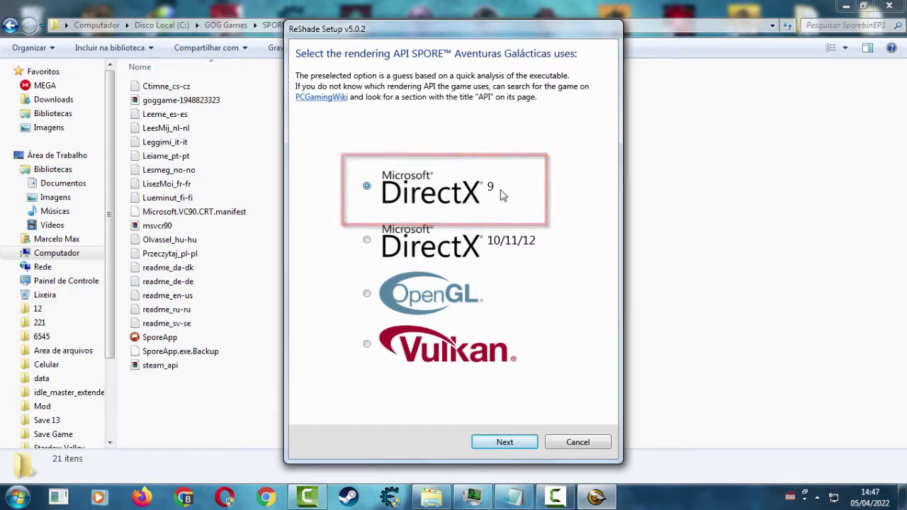
pyautogui.click(502, 443)
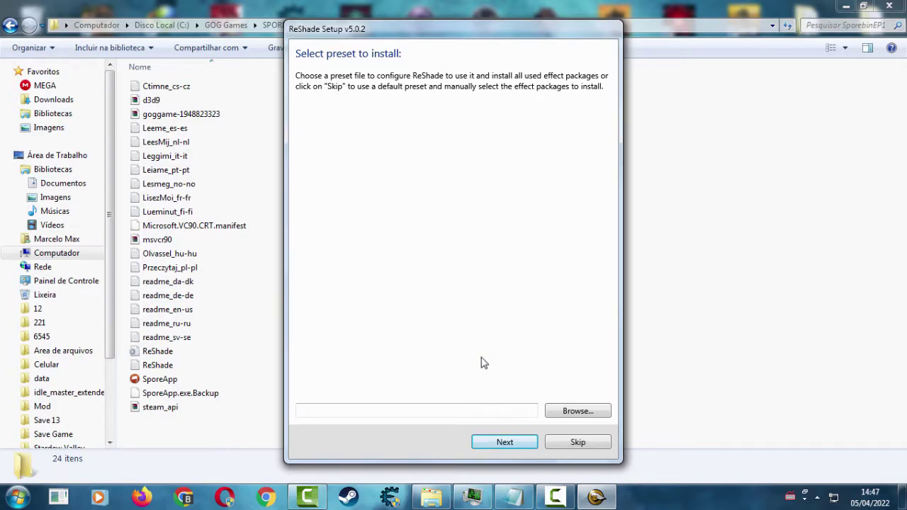
pyautogui.click(505, 442)
# Step: Mark every effect package in the list for installation, down to VRToolkit, and start downloading them
pyautogui.click(310, 219)
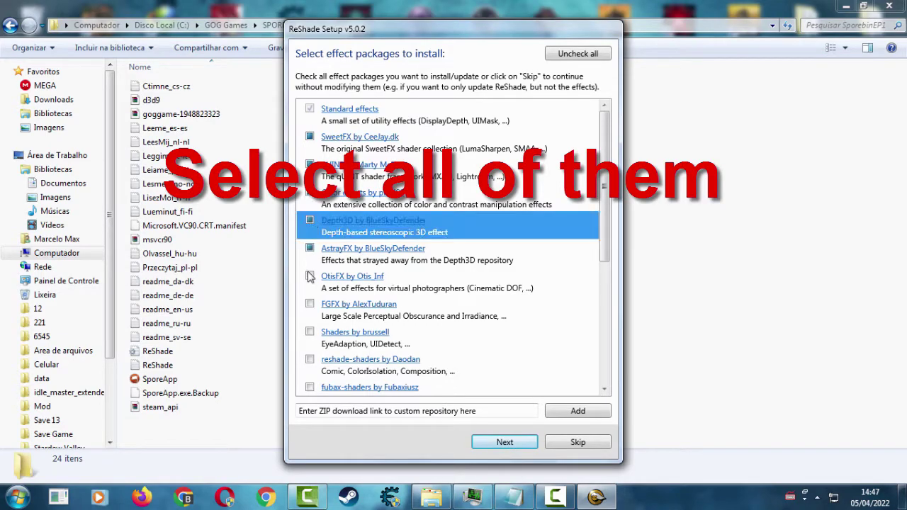
pyautogui.click(309, 331)
pyautogui.click(310, 359)
pyautogui.click(301, 360)
pyautogui.scroll(-3, 301, 283)
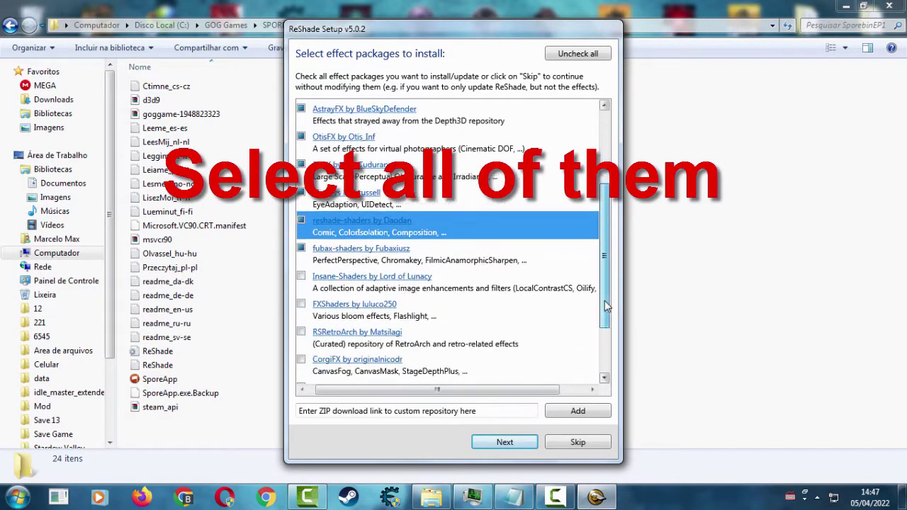
pyautogui.click(300, 193)
pyautogui.click(301, 220)
pyautogui.click(301, 248)
pyautogui.click(302, 276)
pyautogui.click(301, 304)
pyautogui.click(301, 332)
pyautogui.click(301, 359)
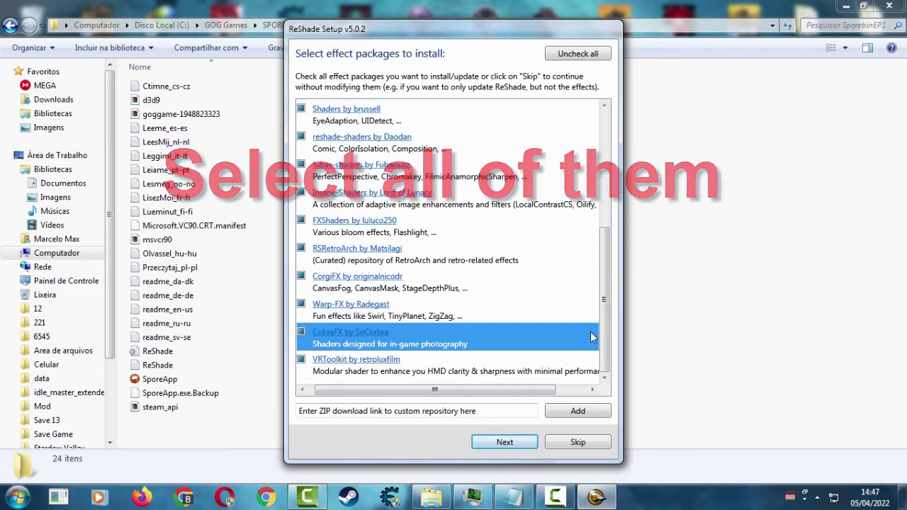
pyautogui.click(501, 448)
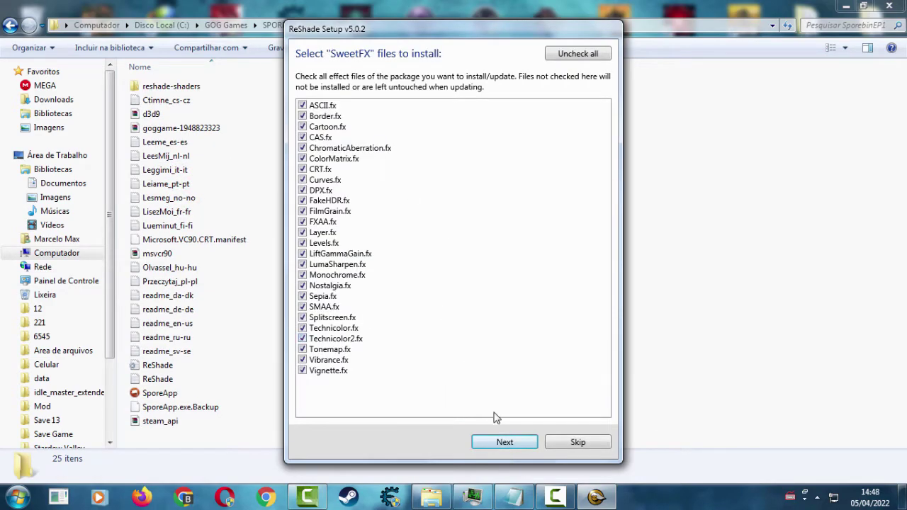
# Step: Install all effect files of each package in turn, starting with SweetFX, and finish the ReShade setup
pyautogui.click(503, 443)
pyautogui.click(497, 441)
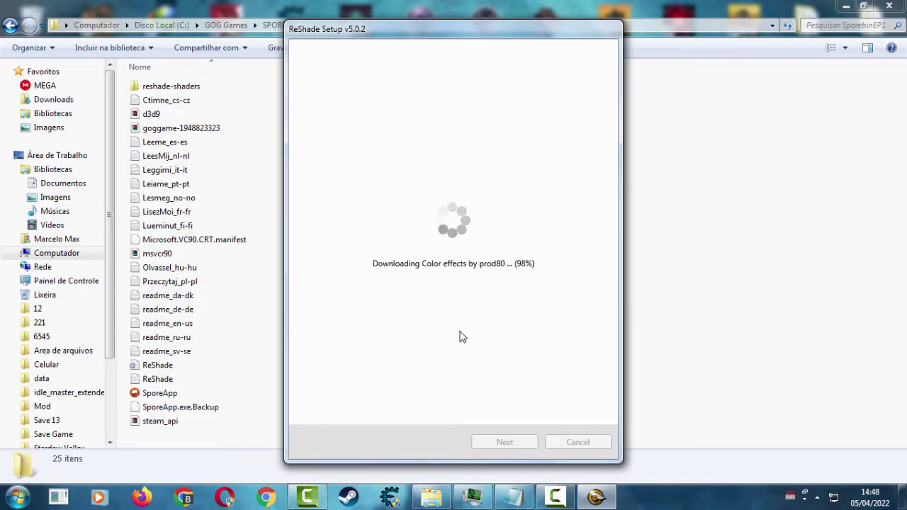
pyautogui.click(504, 443)
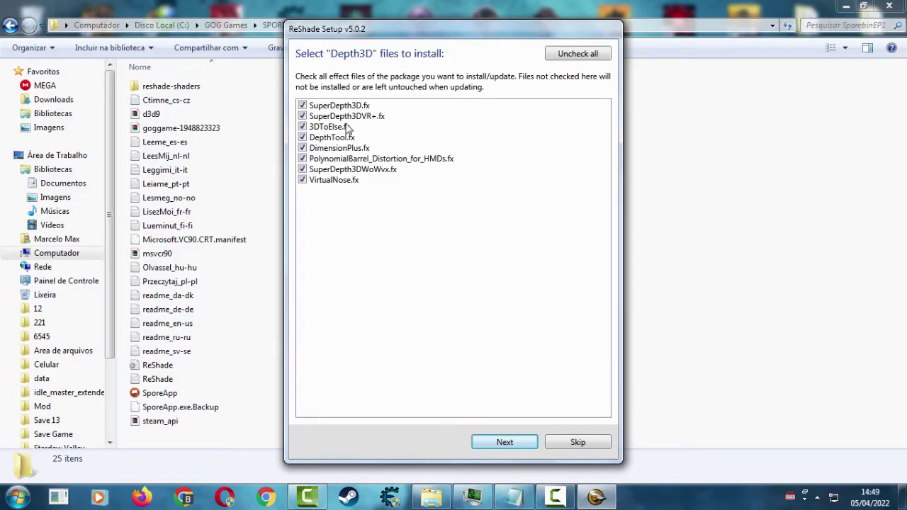
pyautogui.click(504, 444)
pyautogui.click(490, 443)
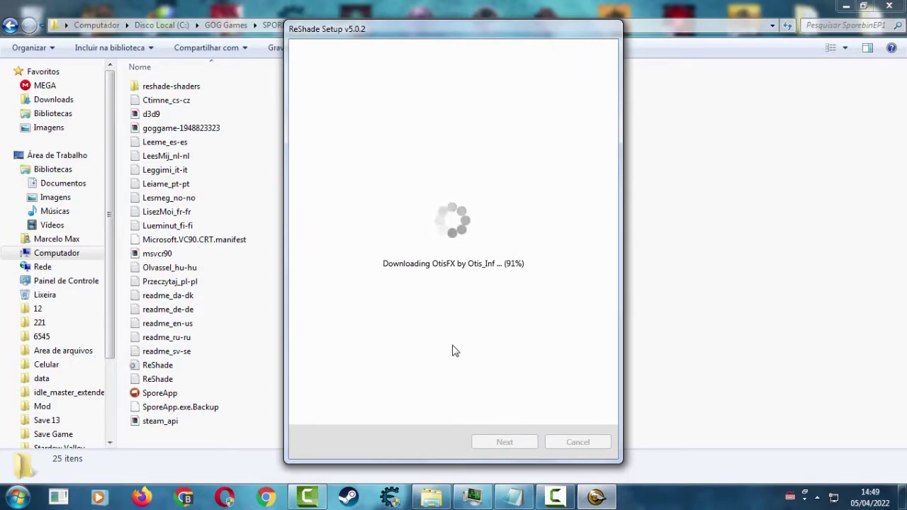
pyautogui.click(500, 442)
pyautogui.click(504, 444)
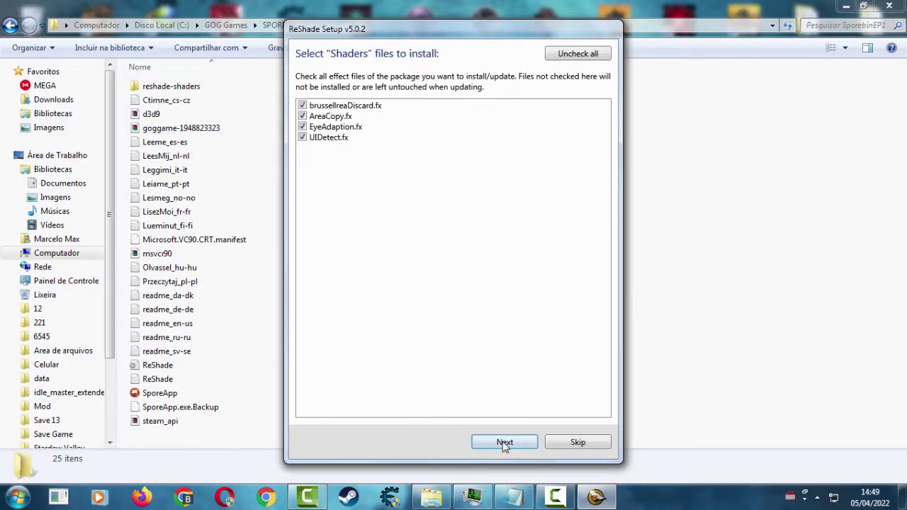
pyautogui.click(504, 444)
pyautogui.click(502, 442)
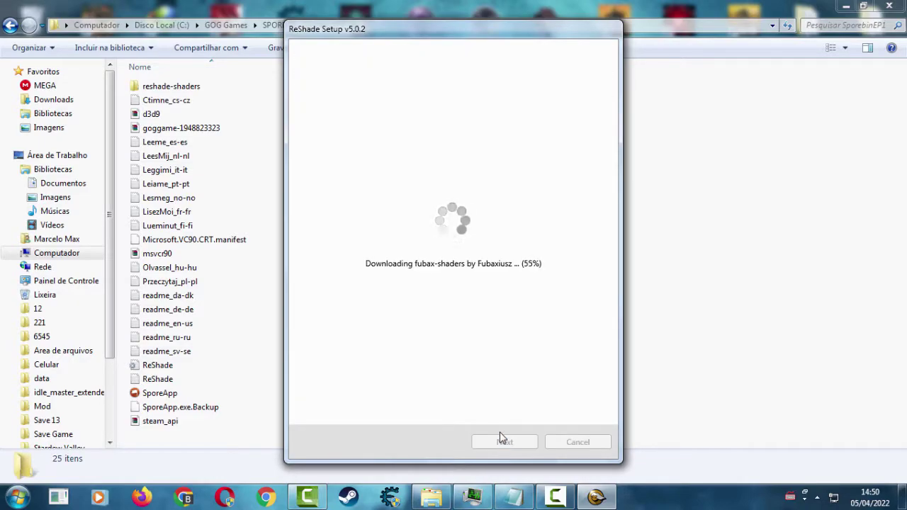
pyautogui.click(501, 441)
pyautogui.click(499, 443)
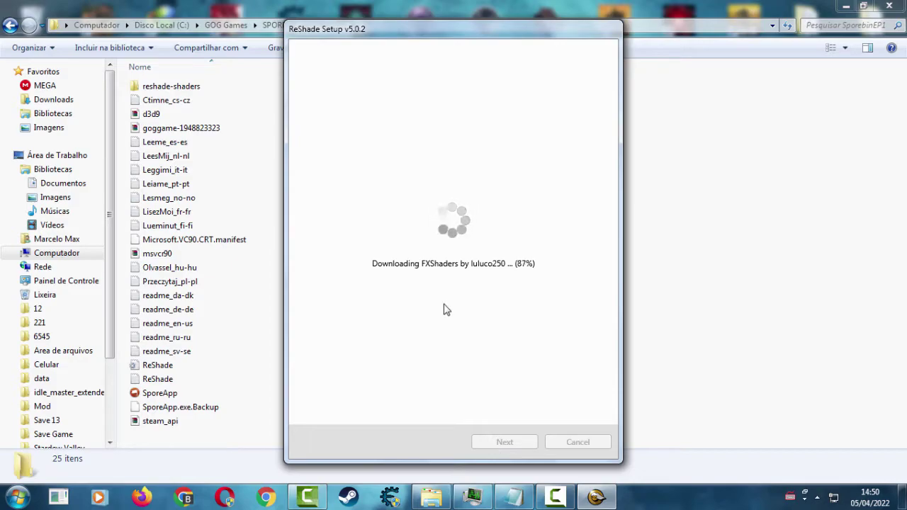
pyautogui.scroll(-3, 446, 307)
pyautogui.click(496, 442)
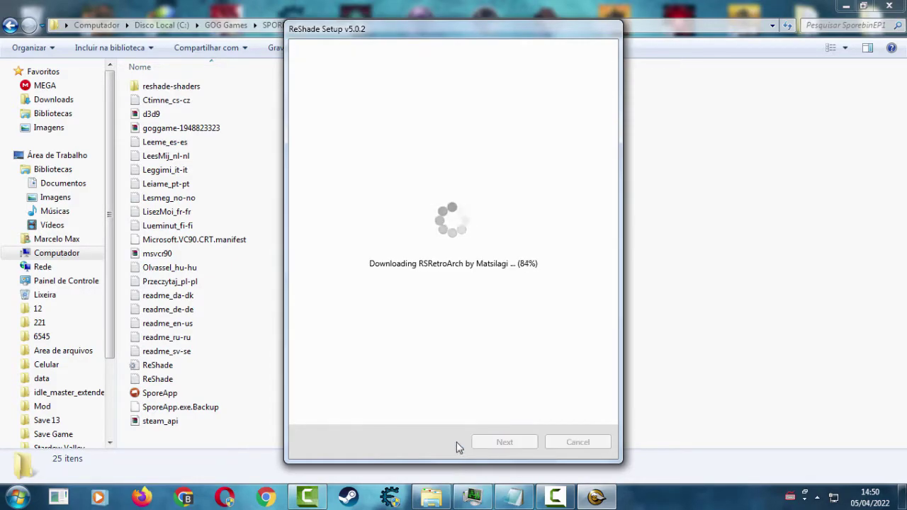
pyautogui.scroll(-5, 509, 395)
pyautogui.click(504, 442)
pyautogui.press('Return')
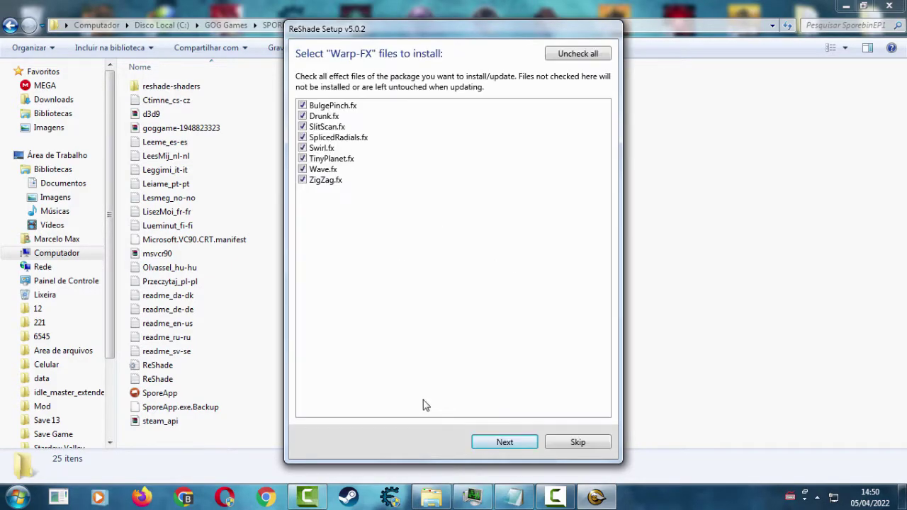
pyautogui.press('Return')
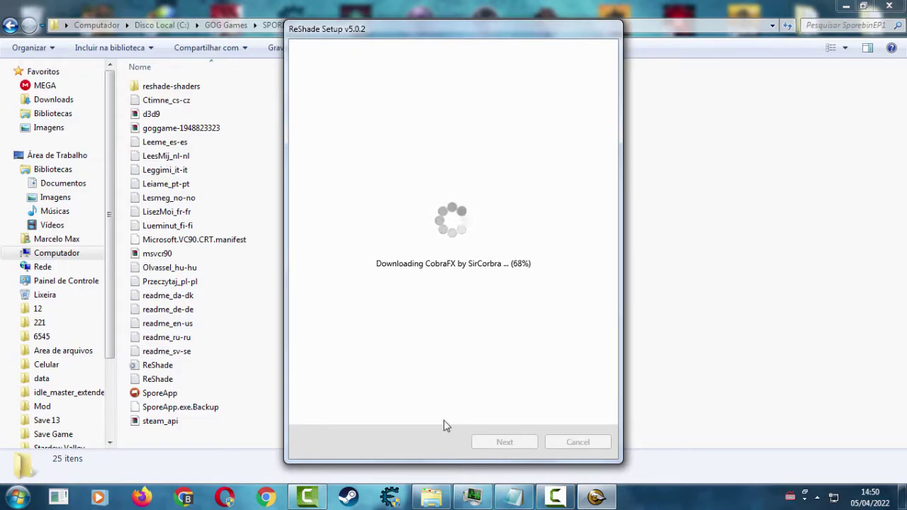
pyautogui.click(480, 442)
pyautogui.click(480, 442)
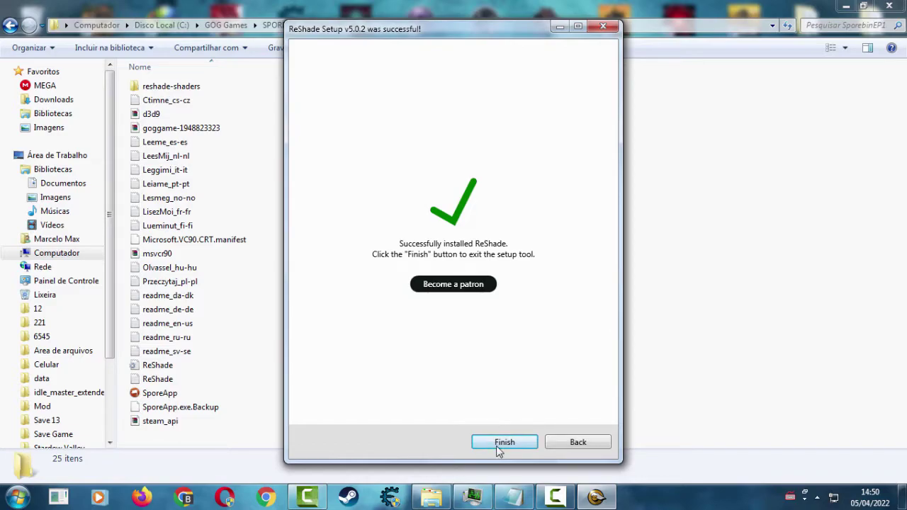
pyautogui.click(498, 446)
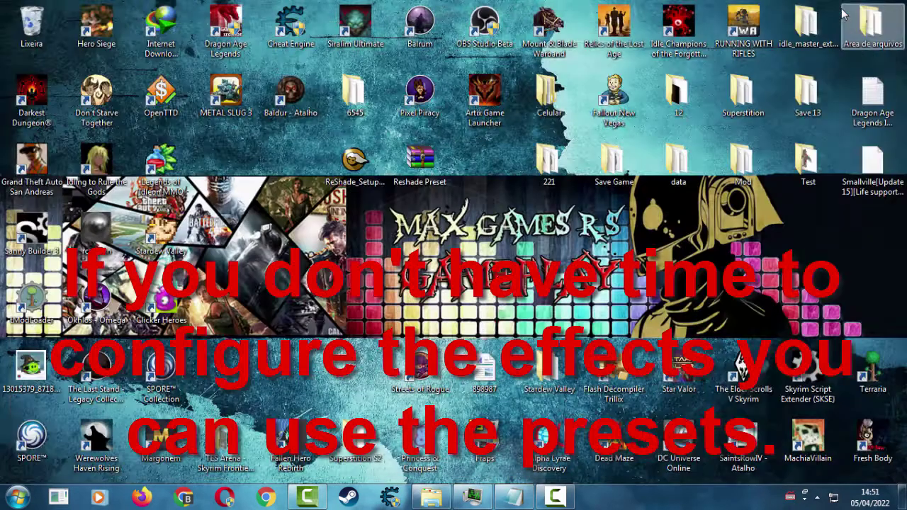
# Step: Open the Reshade Preset archive from the desktop in WinRAR and close the trial notification
pyautogui.doubleClick(422, 162)
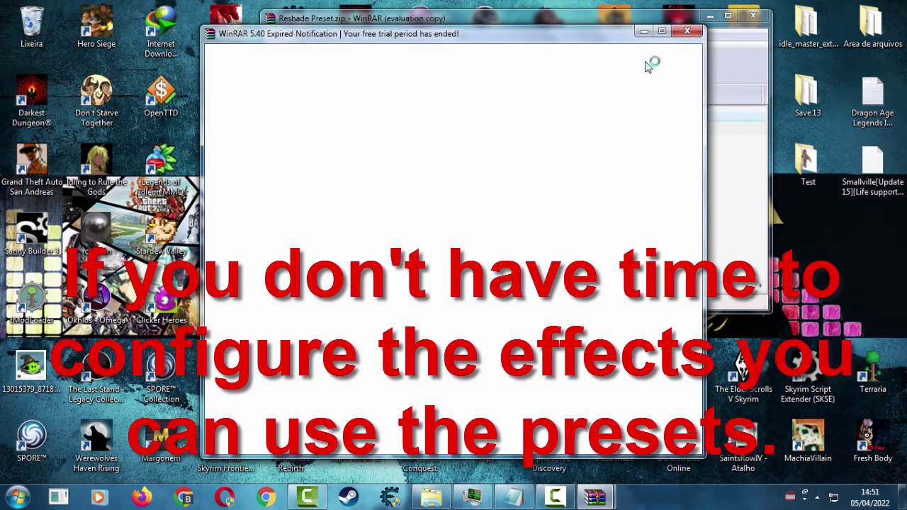
pyautogui.click(691, 35)
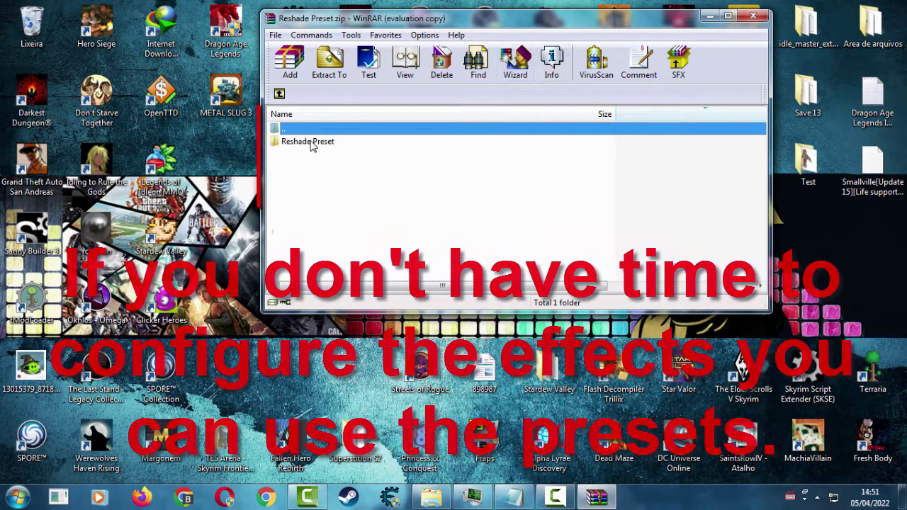
# Step: Open the Reshade Preset folder inside the archive and bring the SporebinEP1 game folder up behind the archive window
pyautogui.click(312, 144)
pyautogui.doubleClick(312, 143)
pyautogui.click(313, 214)
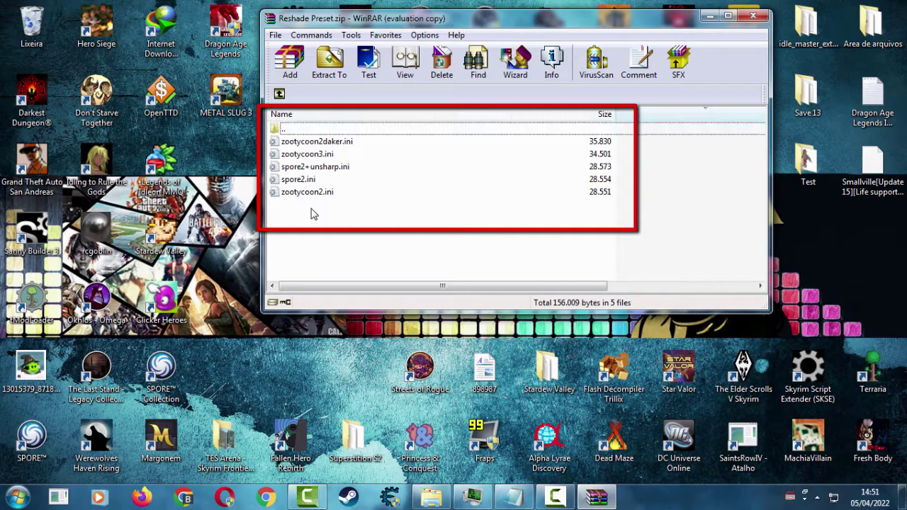
pyautogui.click(431, 497)
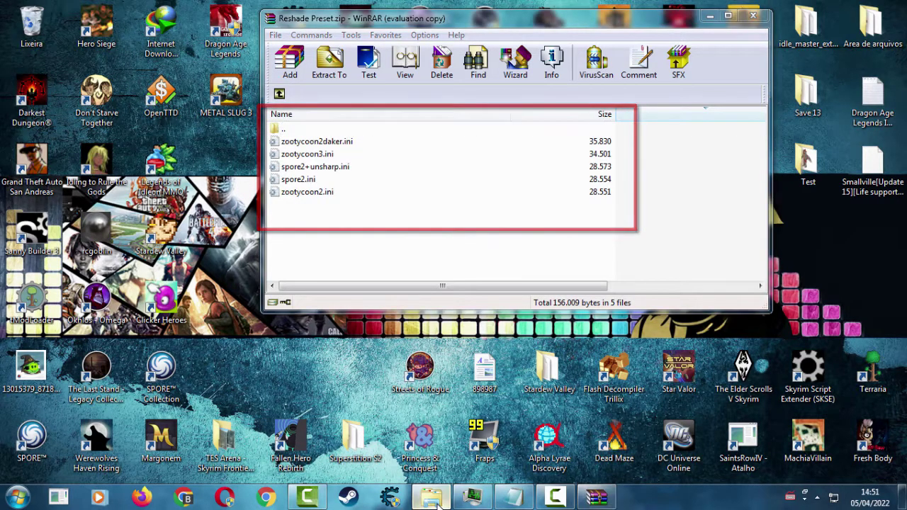
pyautogui.click(596, 497)
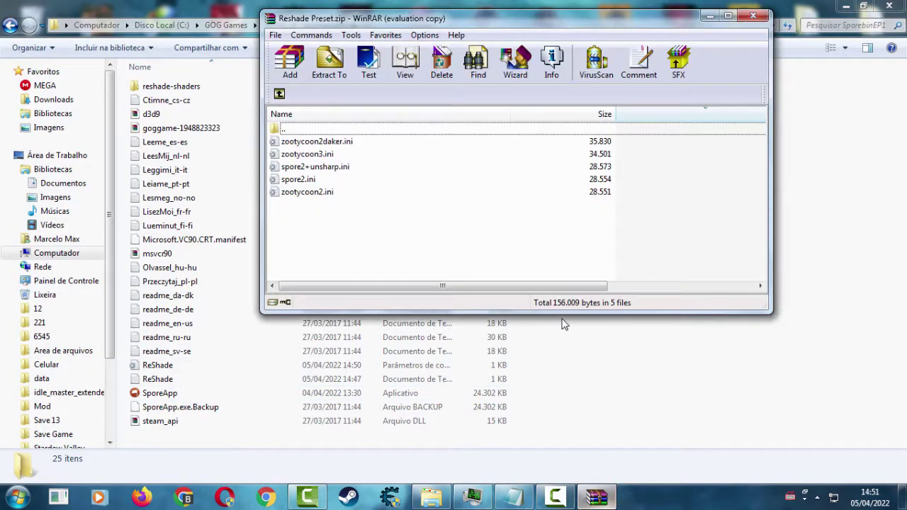
# Step: Copy all five preset files, spore2, spore2+unsharp, zootycoon2, zootycoon2daker and zootycoon3, from the archive into the SporebinEP1 folder
pyautogui.moveTo(332, 243); pyautogui.dragTo(408, 146)
pyautogui.moveTo(355, 160); pyautogui.dragTo(496, 241)
pyautogui.moveTo(607, 345); pyautogui.dragTo(607, 344)
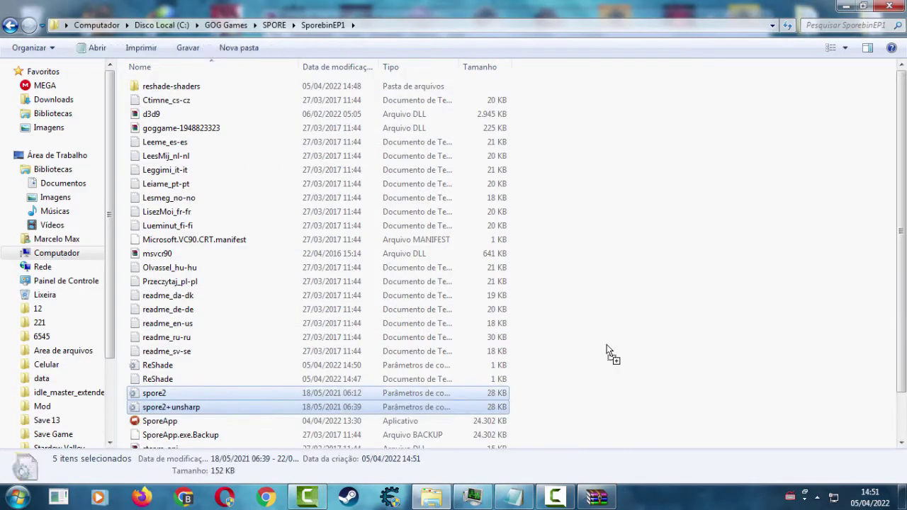
pyautogui.scroll(-2, 904, 369)
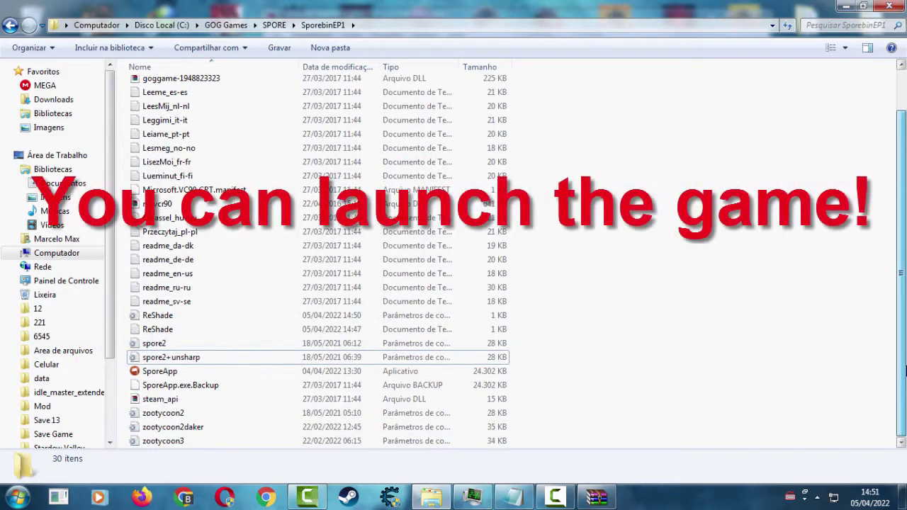
# Step: Close the preset archive in WinRAR and dismiss the program's error dialog
pyautogui.click(595, 498)
pyautogui.click(753, 15)
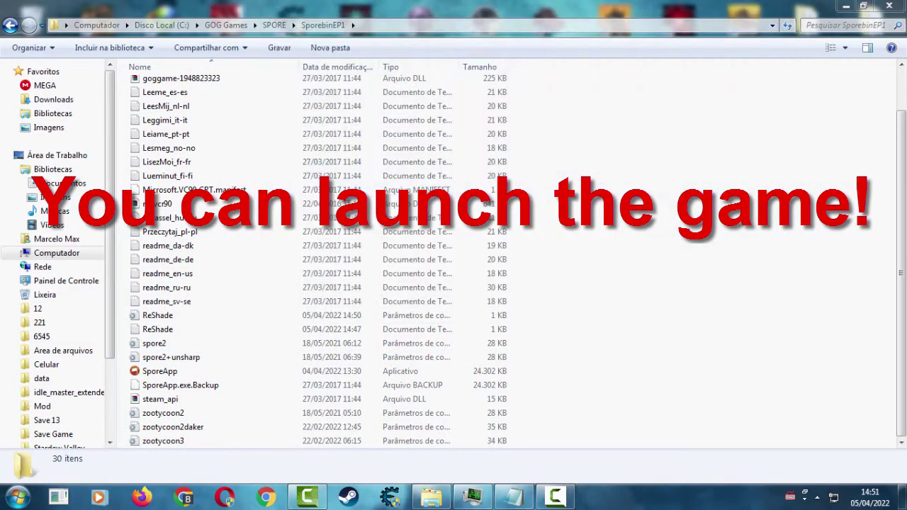
pyautogui.scroll(2, 904, 130)
pyautogui.scroll(-1, 904, 130)
pyautogui.scroll(1, 904, 129)
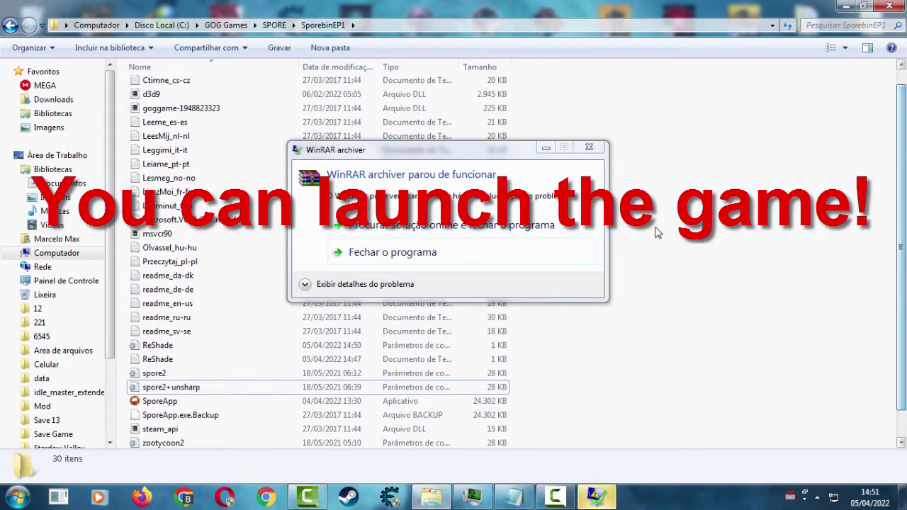
pyautogui.click(582, 151)
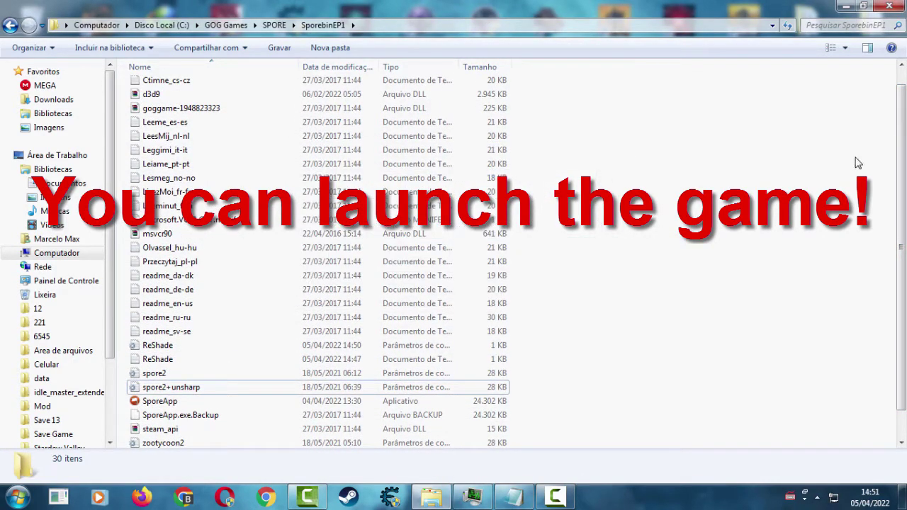
# Step: Launch the game with the SporeApp application in the SporebinEP1 folder
pyautogui.scroll(-1, 904, 160)
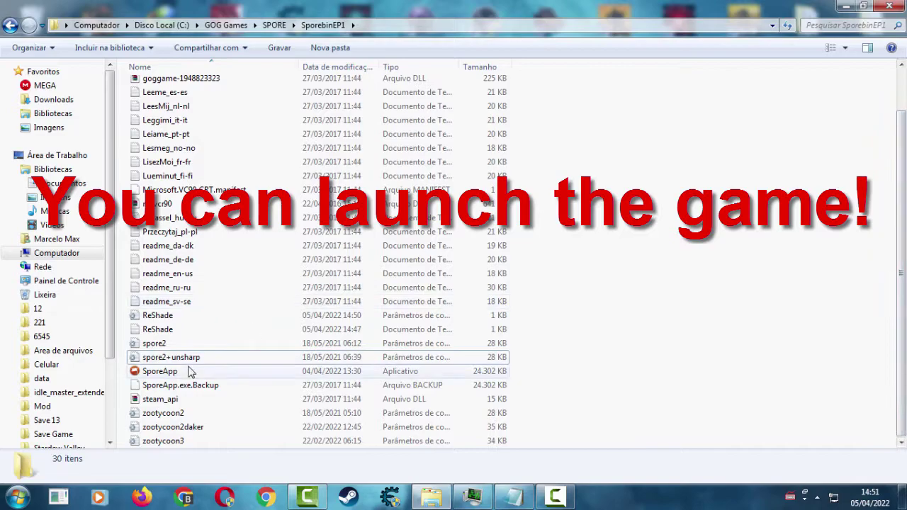
pyautogui.click(318, 374)
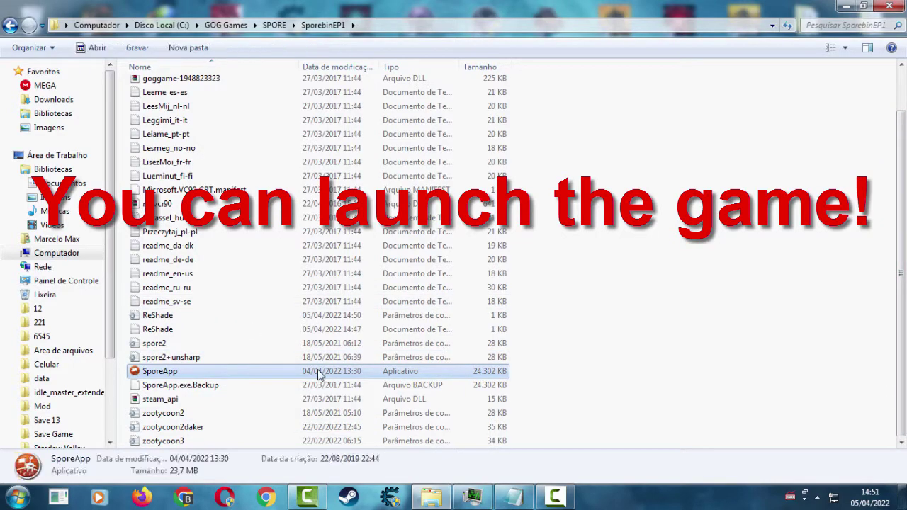
pyautogui.click(599, 346)
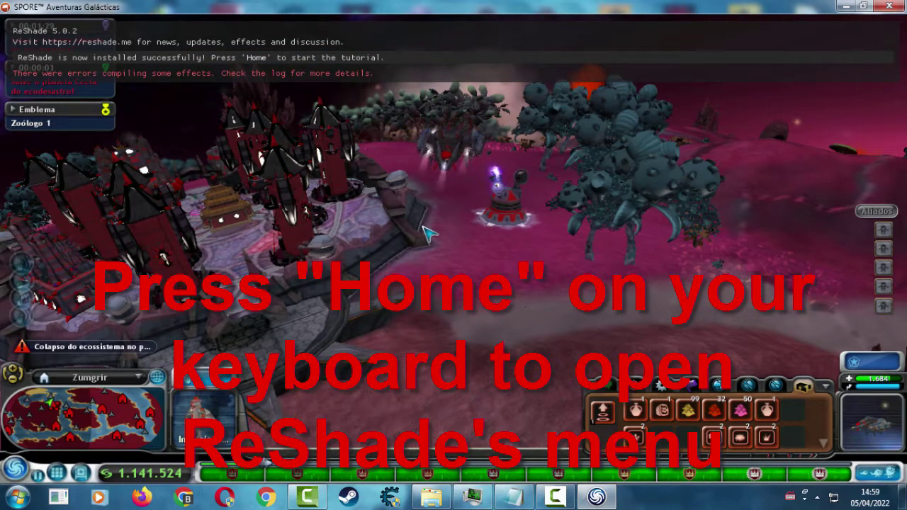
# Step: Open the ReShade overlay in the game and skip its first-start tutorial
pyautogui.press('Home')
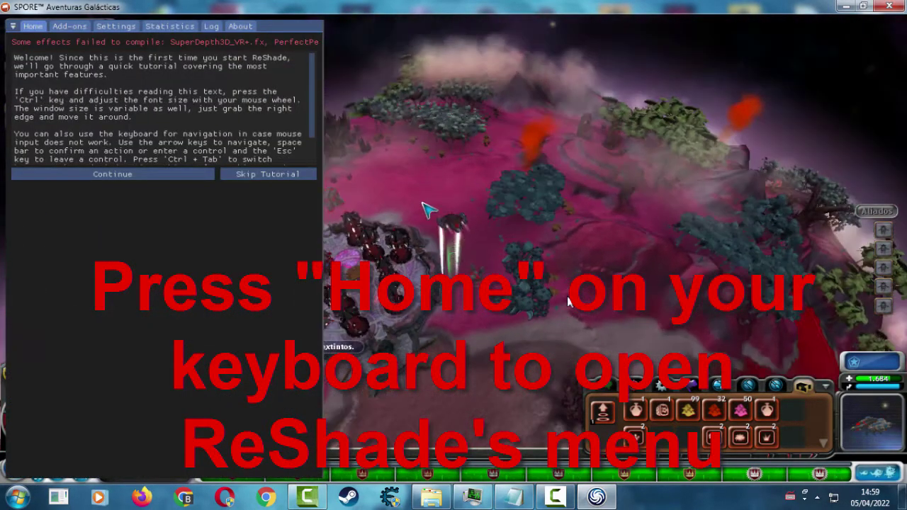
pyautogui.scroll(-10, 567, 301)
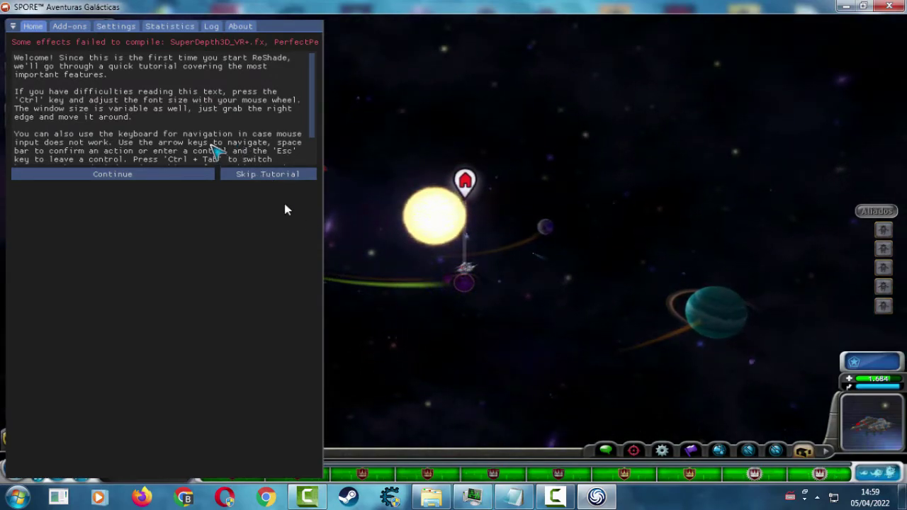
pyautogui.click(275, 177)
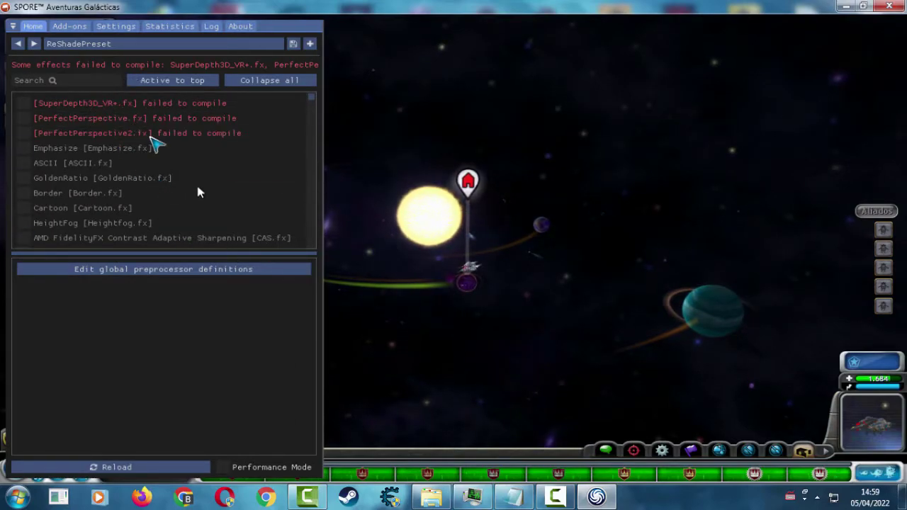
pyautogui.moveTo(310, 99); pyautogui.dragTo(335, 62)
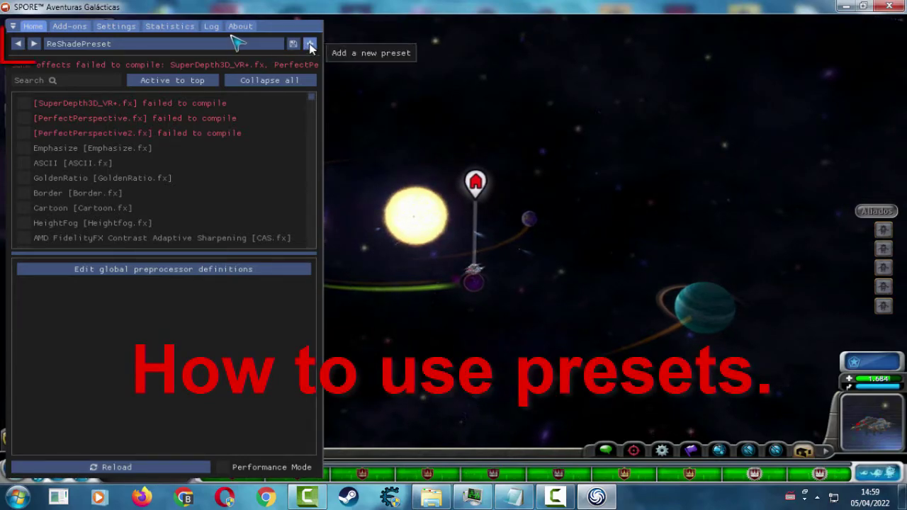
pyautogui.click(310, 45)
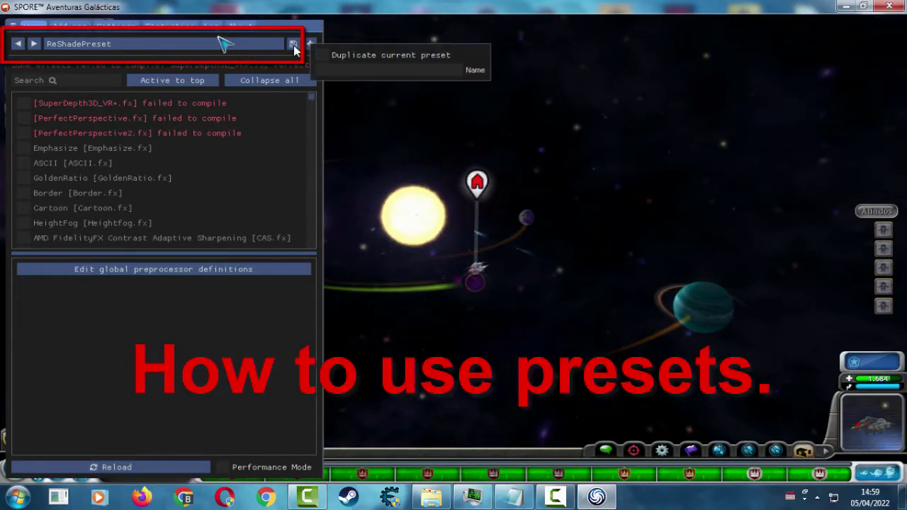
pyautogui.click(293, 45)
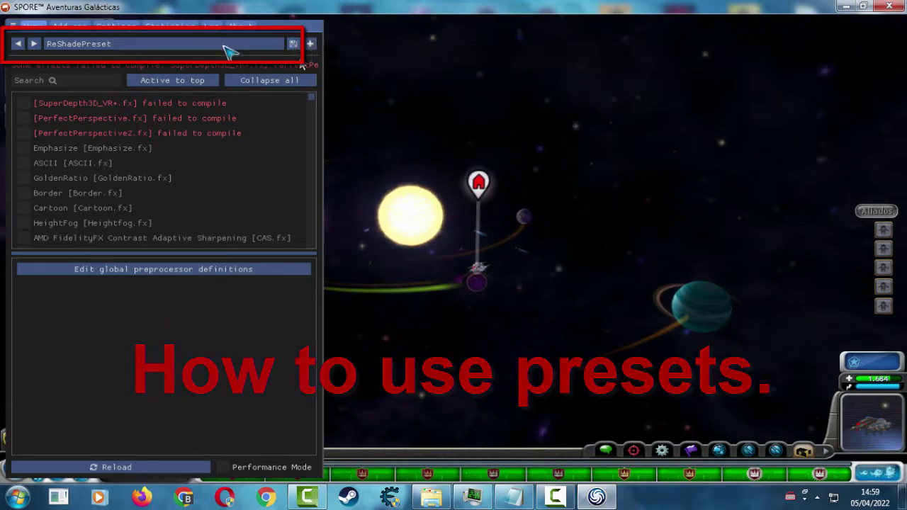
# Step: Load the zootycoon2.ini file from the SporebinEP1 folder as the current ReShade preset
pyautogui.click(259, 44)
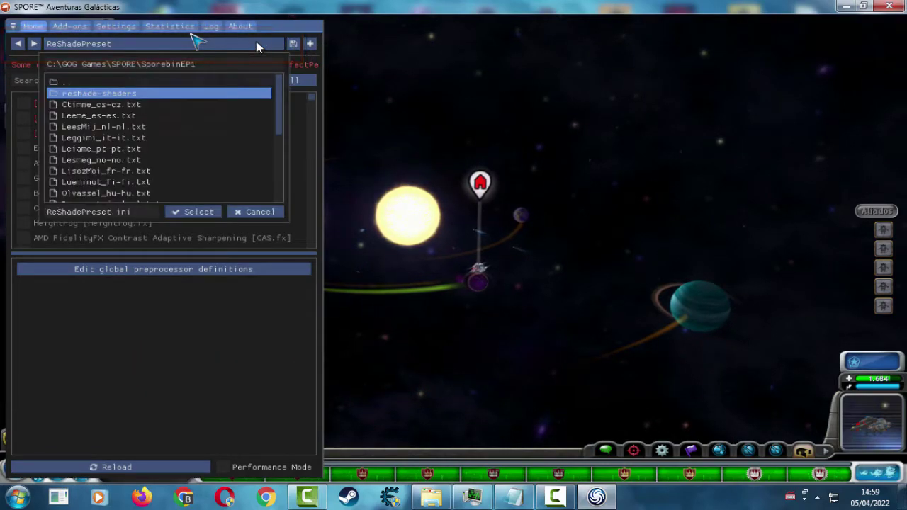
pyautogui.moveTo(280, 124); pyautogui.dragTo(284, 209)
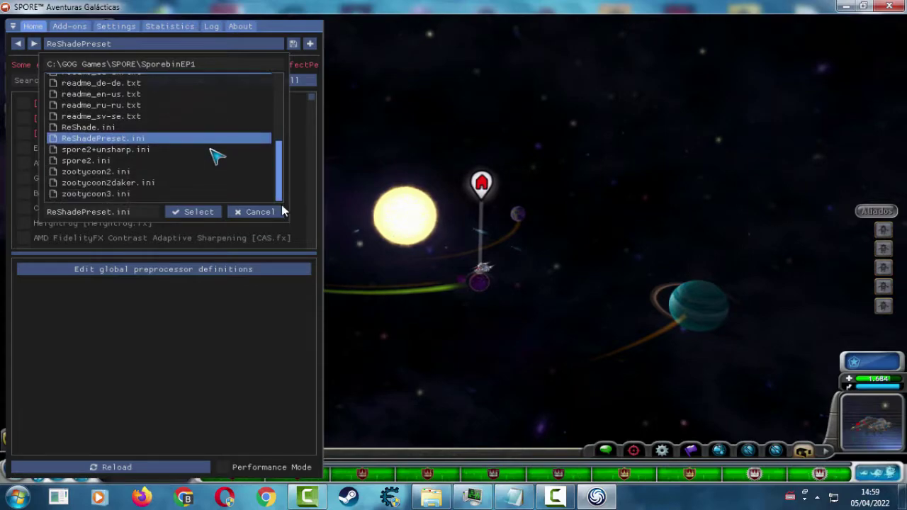
pyautogui.click(119, 172)
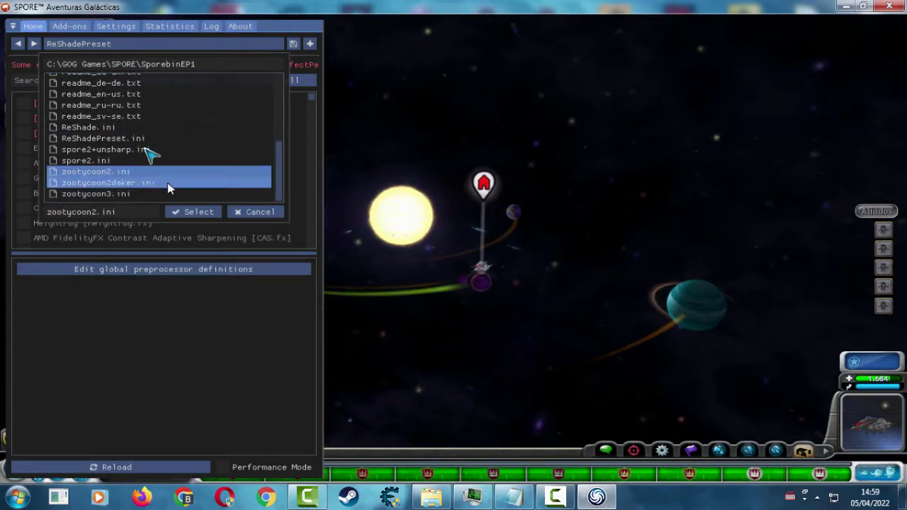
pyautogui.click(199, 211)
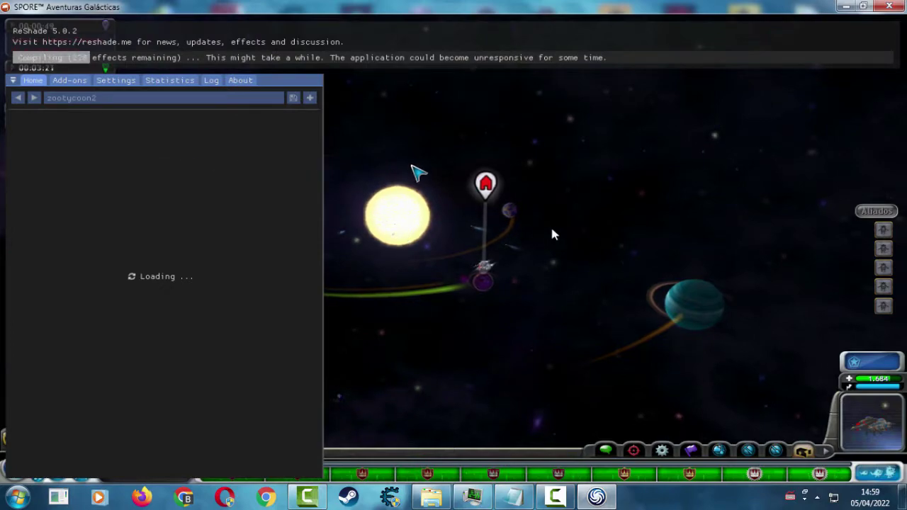